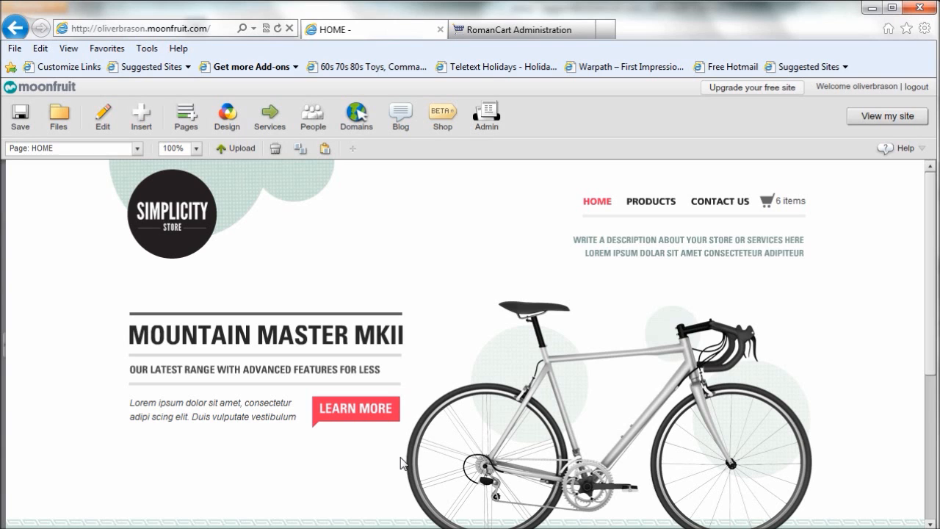
# Step: In RomanCart Administration, show the website code for product Moon1 and copy the 'Add to Basket' button form code
pyautogui.click(505, 33)
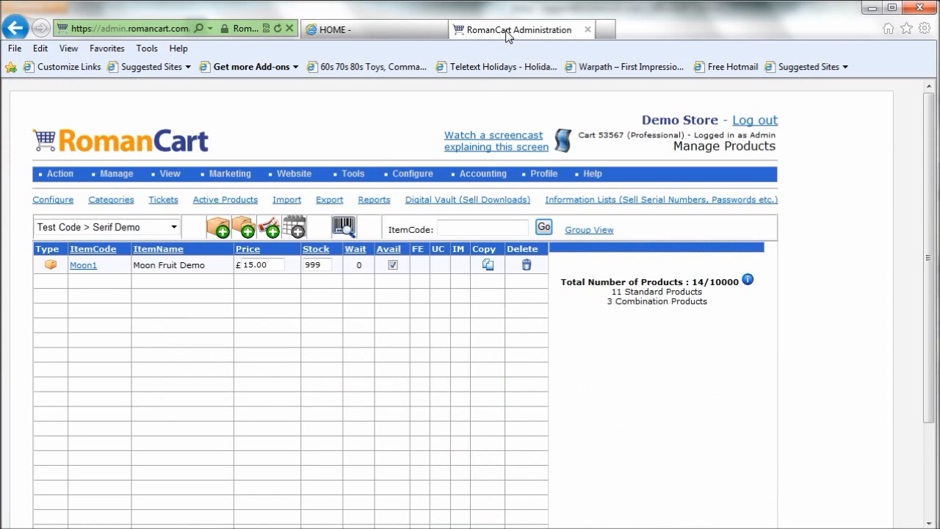
pyautogui.click(86, 268)
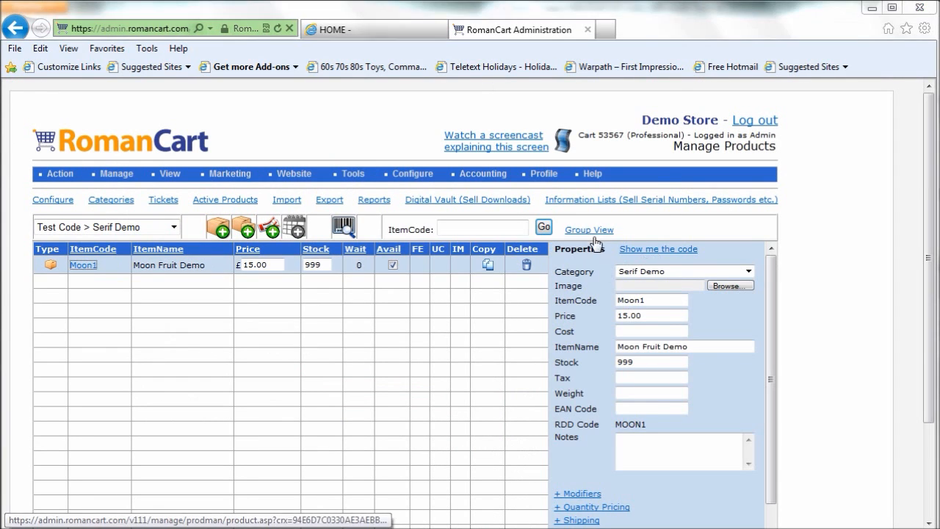
pyautogui.click(654, 250)
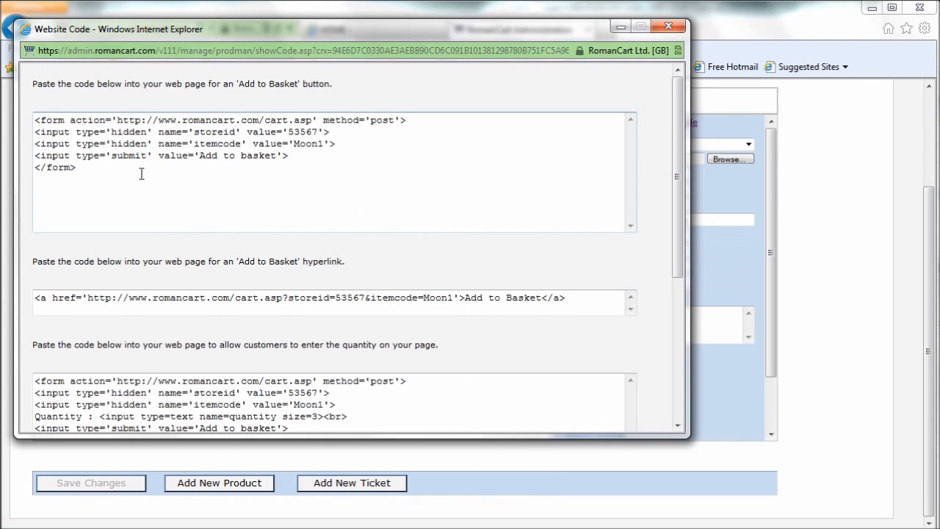
pyautogui.click(141, 173)
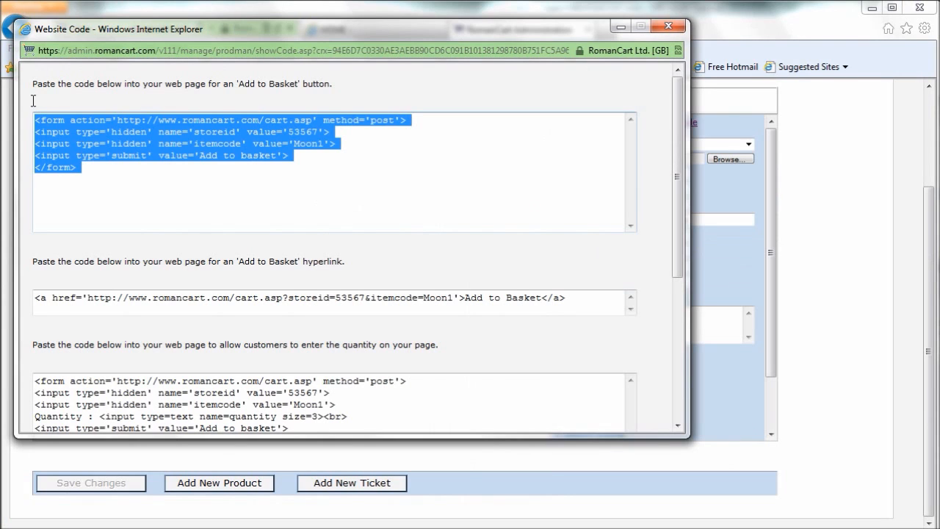
pyautogui.rightClick(91, 132)
pyautogui.click(131, 181)
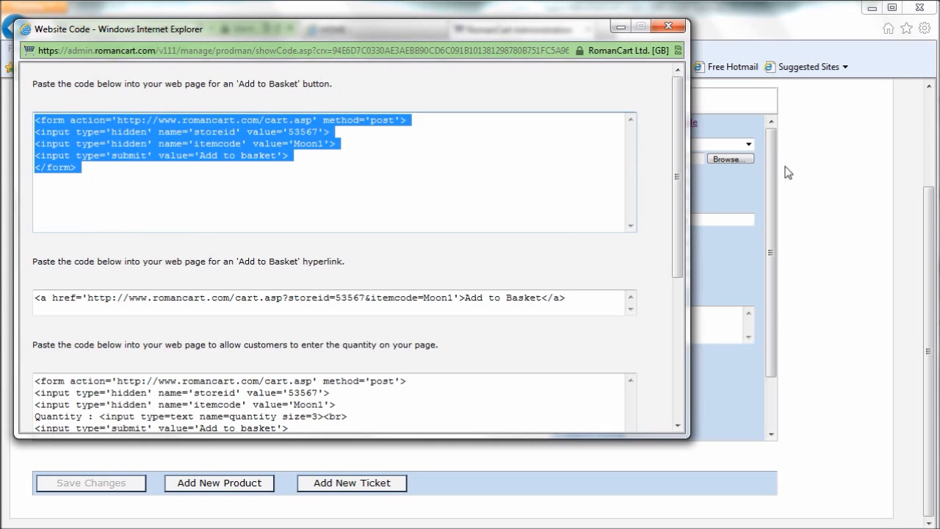
pyautogui.click(675, 28)
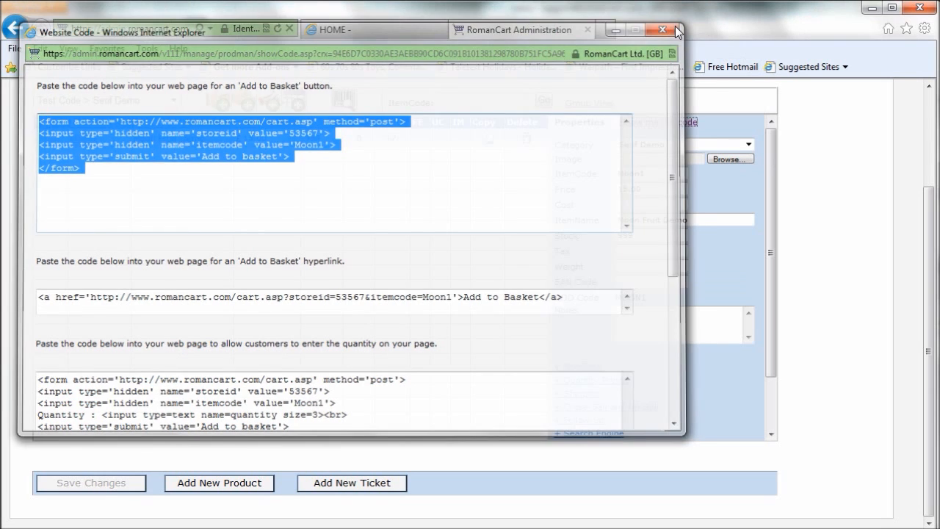
# Step: On the Moonfruit HOME page, insert an HTML snippet, reduce its height to 50 and fit it directly below the LEARN MORE button
pyautogui.click(405, 31)
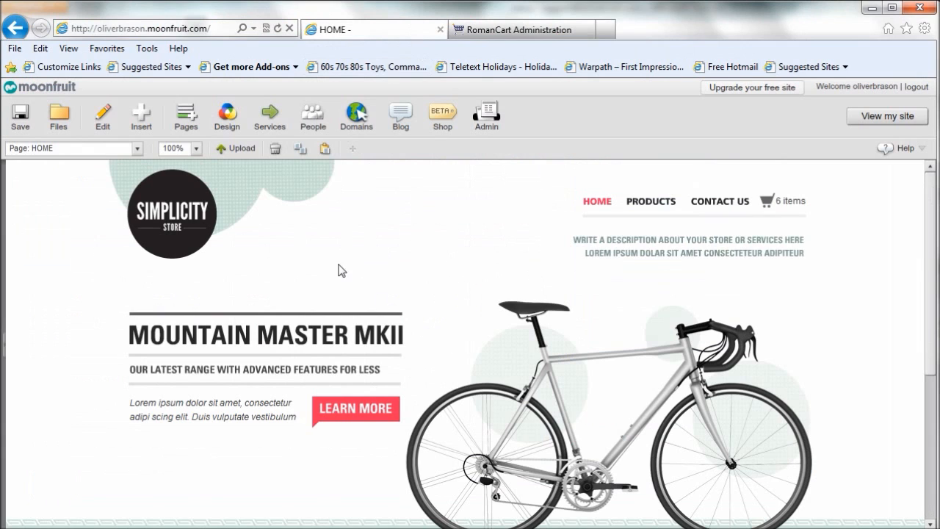
pyautogui.scroll(-1, 414, 346)
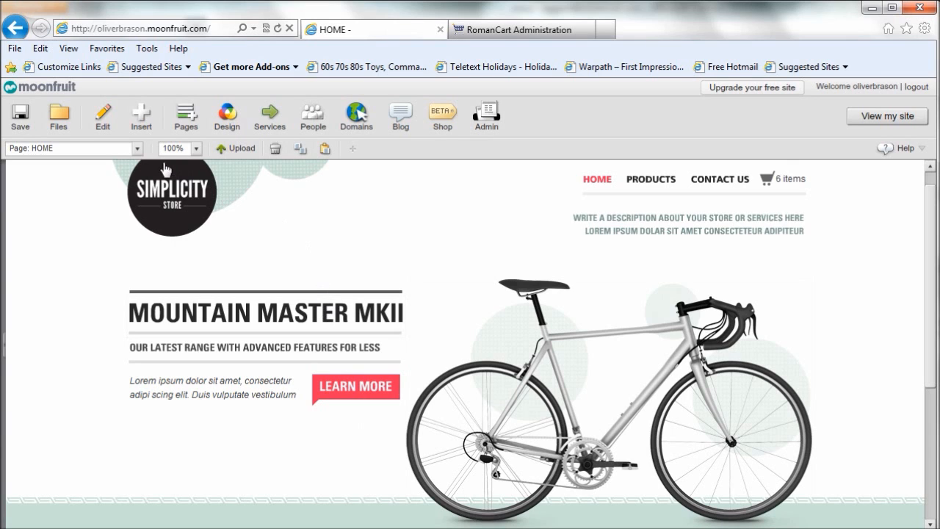
pyautogui.click(142, 123)
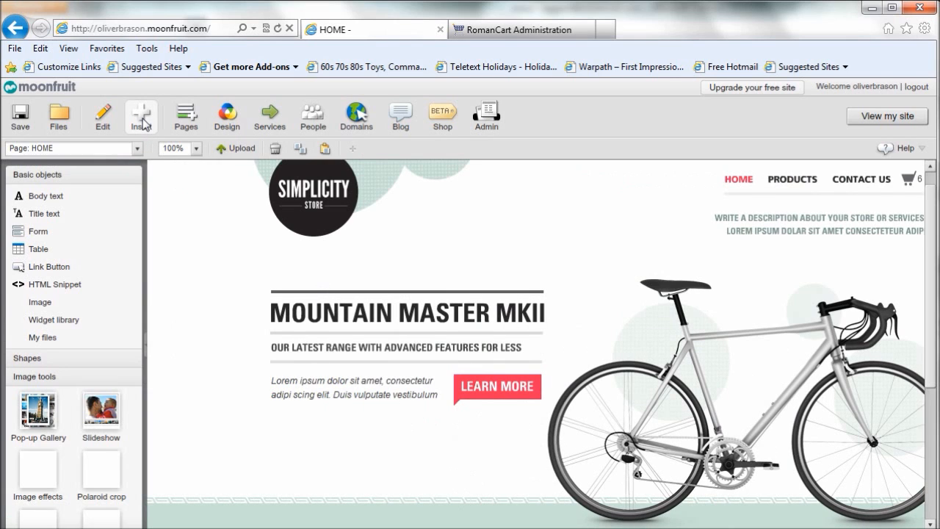
pyautogui.click(63, 290)
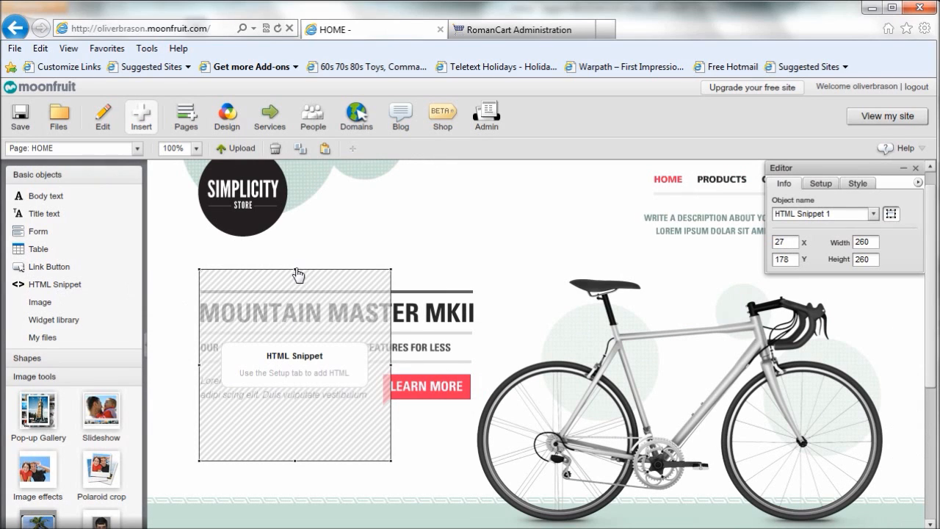
pyautogui.moveTo(296, 277); pyautogui.dragTo(276, 431)
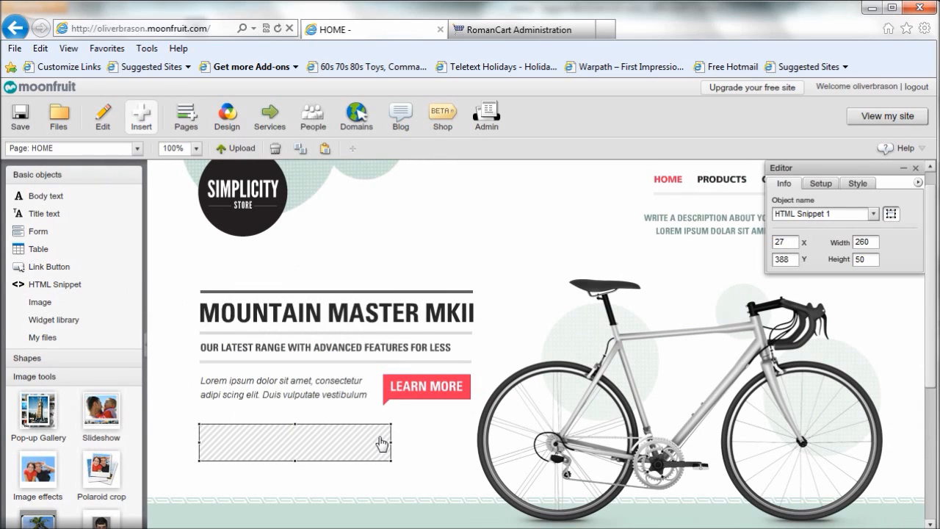
pyautogui.moveTo(390, 446); pyautogui.dragTo(417, 435)
# Step: Paste the copied 'Add to Basket' form code into the new snippet's HTML setup
pyautogui.moveTo(813, 169); pyautogui.dragTo(396, 202)
pyautogui.click(429, 217)
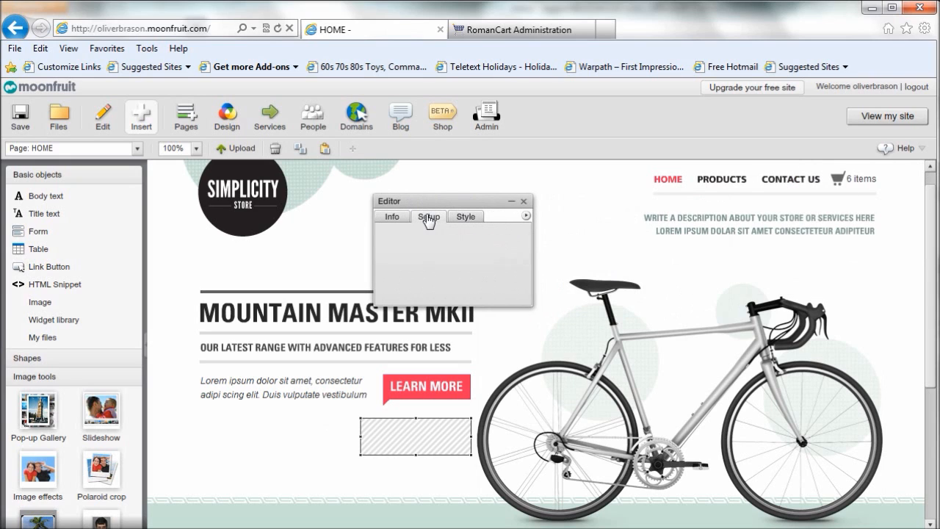
pyautogui.rightClick(408, 247)
pyautogui.click(383, 287)
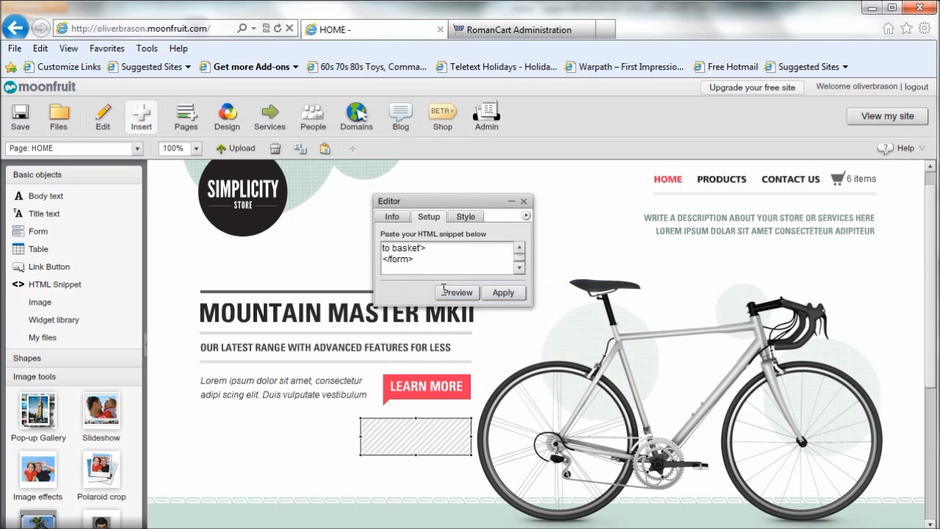
# Step: Add target="_top" to the opening form tag of the pasted snippet code
pyautogui.moveTo(521, 266); pyautogui.dragTo(520, 254)
pyautogui.scroll(2, 521, 253)
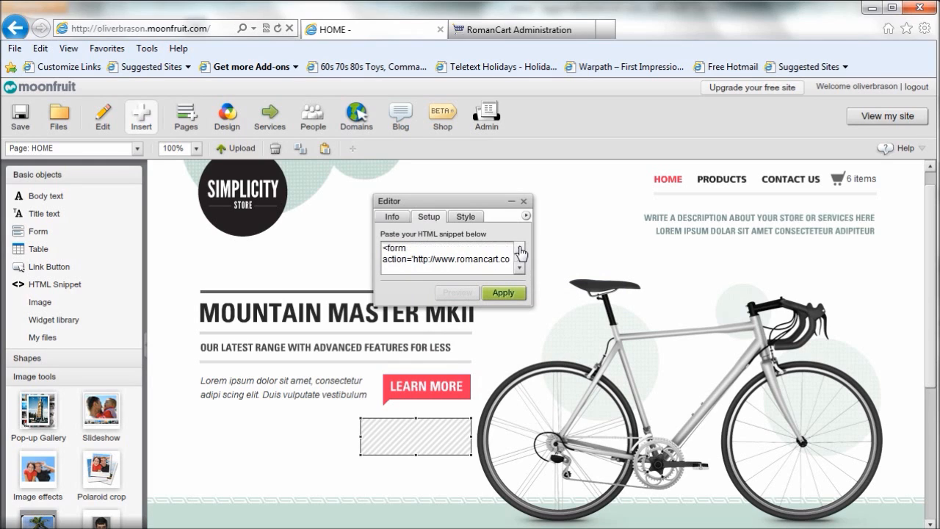
pyautogui.click(407, 248)
pyautogui.press('BackSpace')
pyautogui.write('_top')
pyautogui.scroll(1, 633, 229)
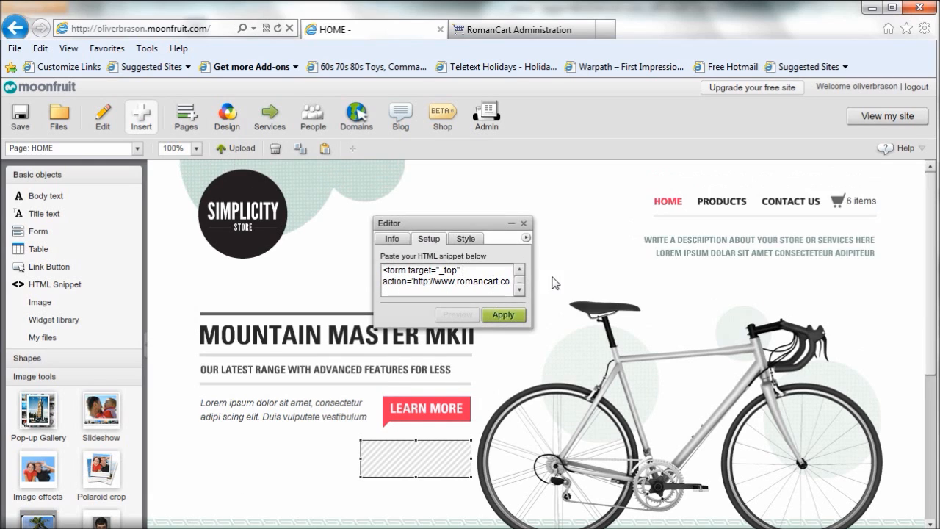
# Step: Apply the HTML to the snippet, save the site and close the object editor
pyautogui.click(503, 316)
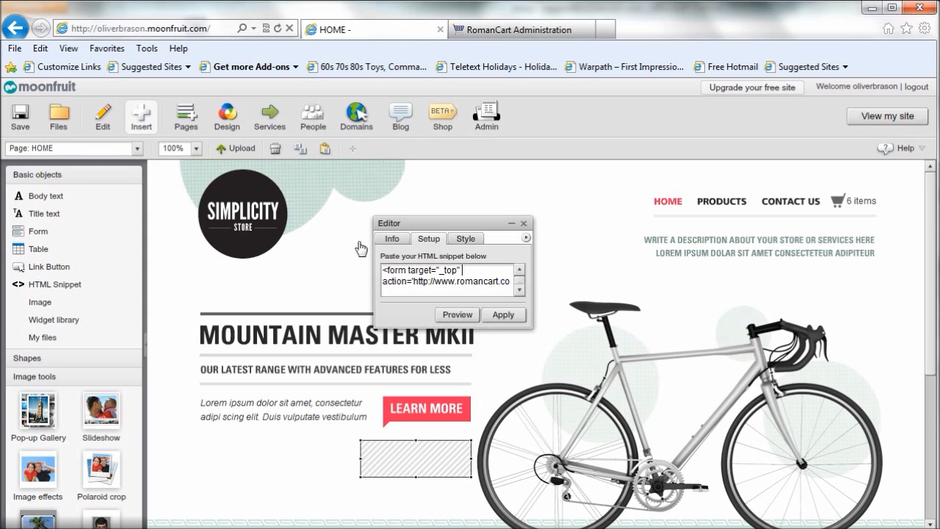
pyautogui.click(22, 120)
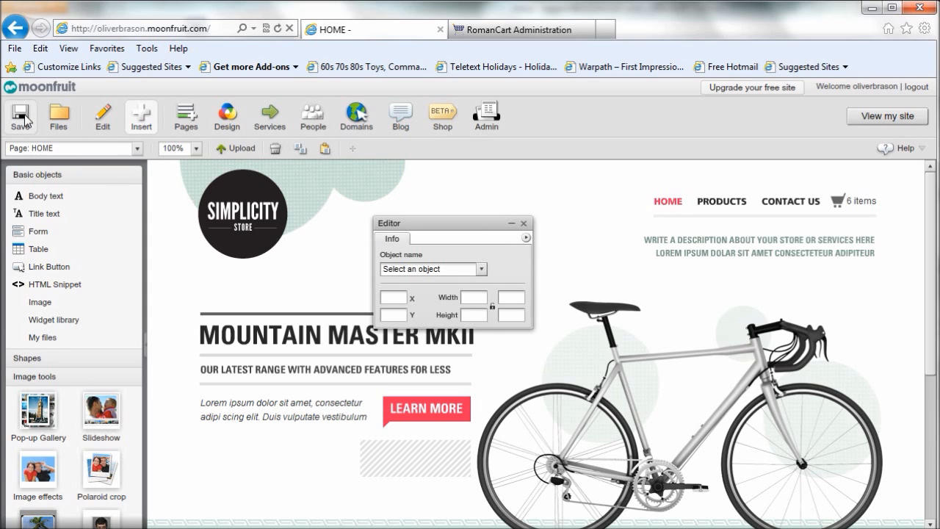
pyautogui.click(523, 224)
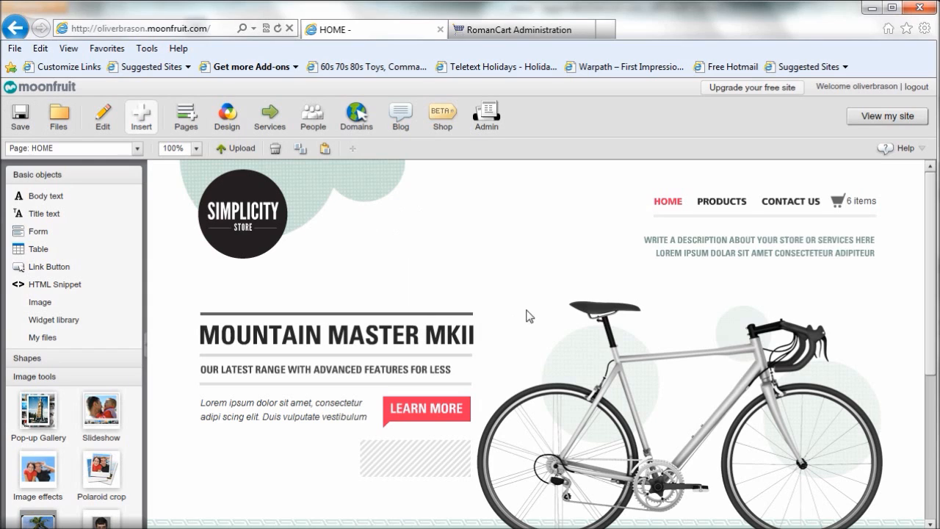
# Step: Copy the Moonfruit site's web address, switch to Firefox and load the site there to test it
pyautogui.click(212, 30)
pyautogui.hotkey('ctrl', 'c')
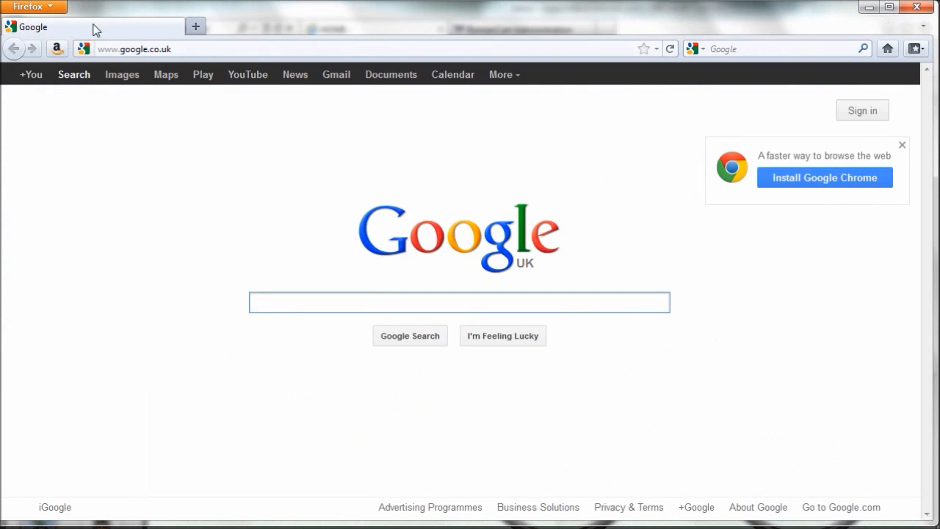
pyautogui.doubleClick(188, 47)
pyautogui.tripleClick(187, 46)
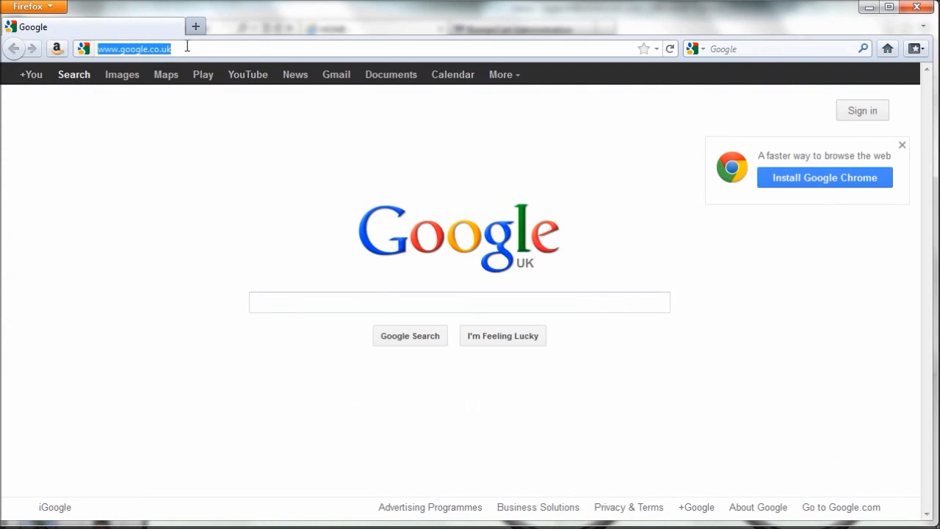
pyautogui.hotkey('ctrl', 'v')
pyautogui.press('Return')
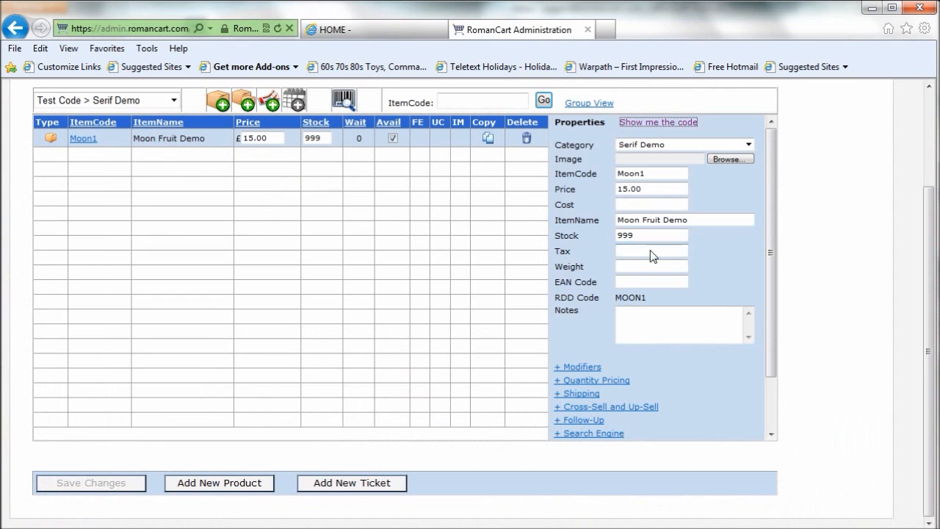
# Step: In RomanCart Administration, expand the Moon1 product's Options and check its ReturnURL setting
pyautogui.moveTo(775, 239); pyautogui.dragTo(775, 348)
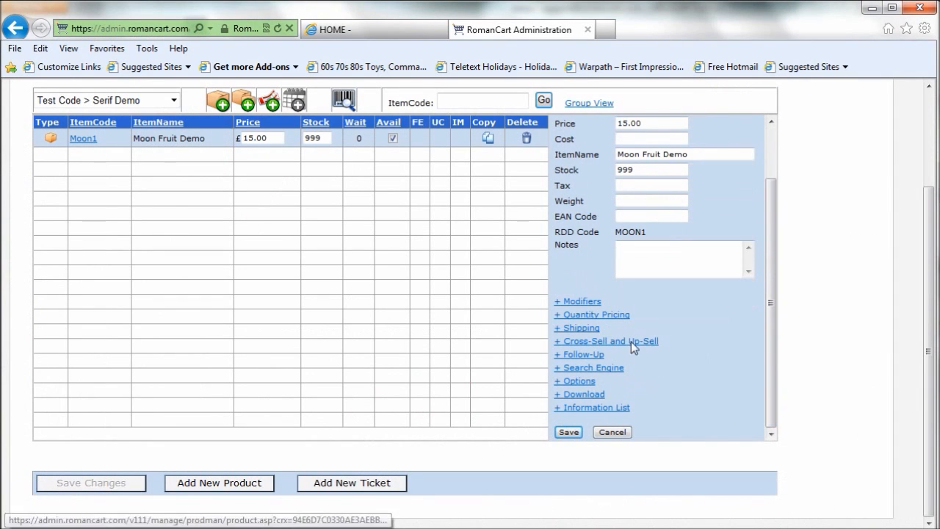
pyautogui.click(584, 382)
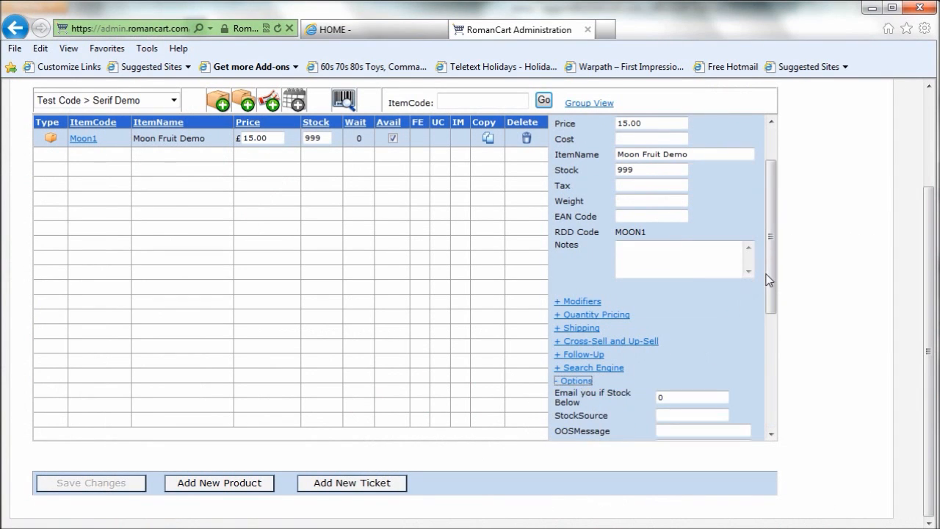
pyautogui.moveTo(772, 273); pyautogui.dragTo(775, 360)
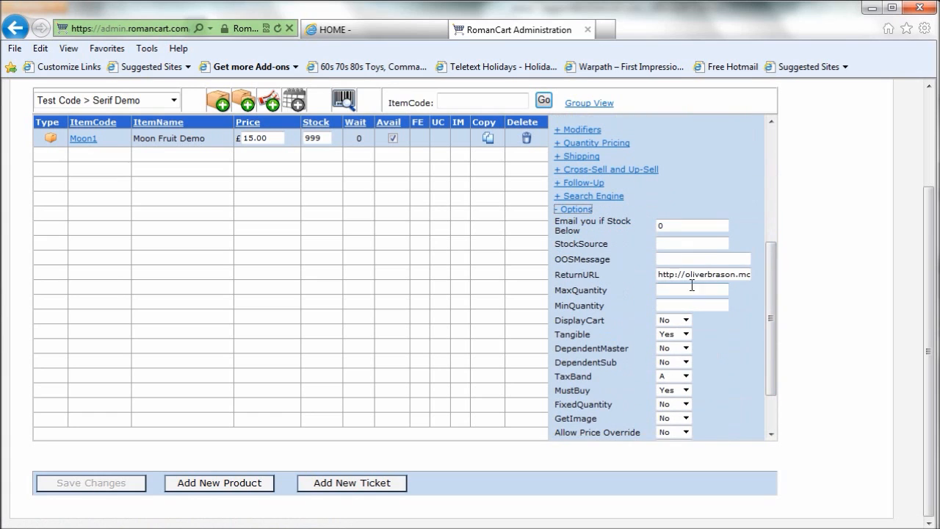
pyautogui.moveTo(658, 274); pyautogui.dragTo(790, 288)
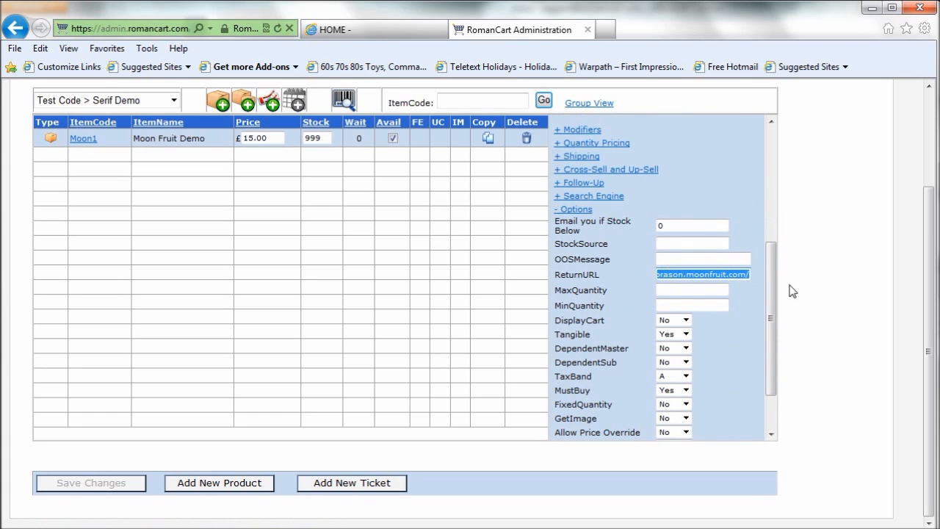
pyautogui.click(744, 279)
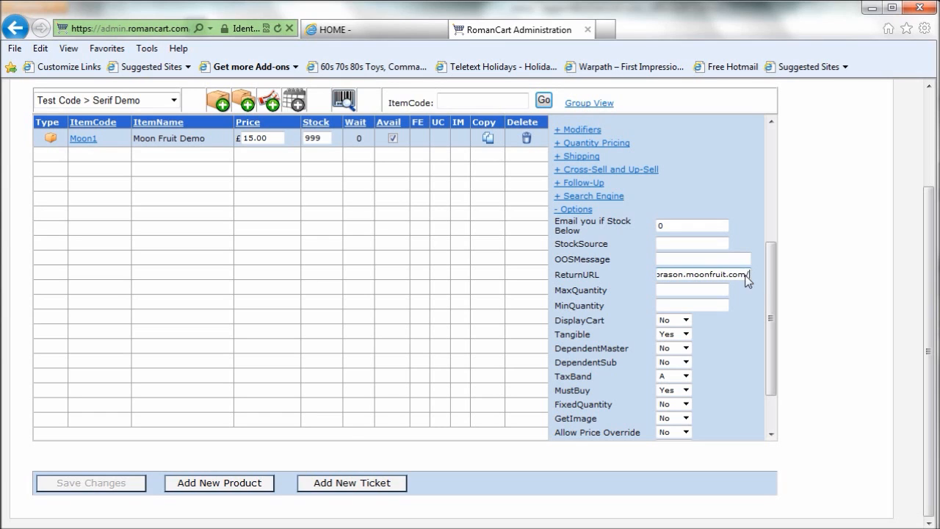
pyautogui.moveTo(772, 284); pyautogui.dragTo(774, 318)
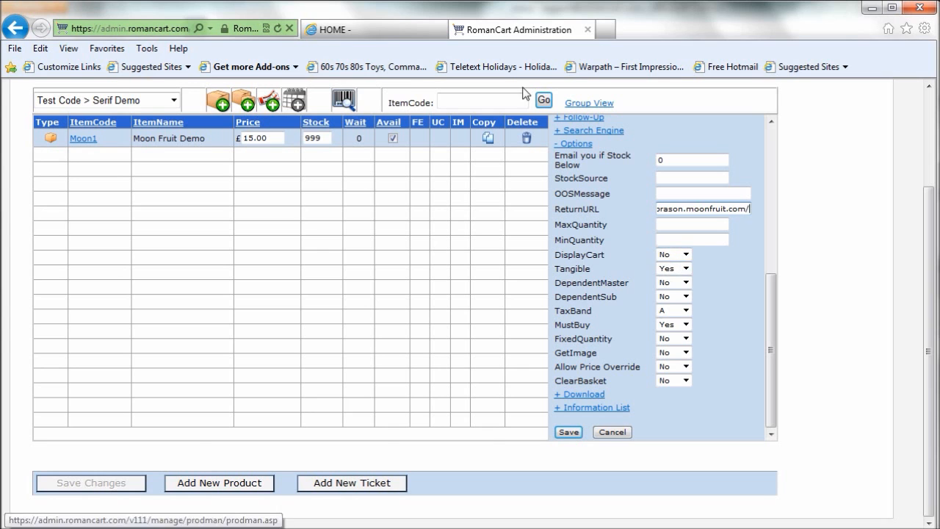
# Step: Insert a second HTML snippet on the Moonfruit HOME page, place it in the header at X 347, Y 16, and reduce its height to 97
pyautogui.click(381, 29)
pyautogui.scroll(-1, 470, 297)
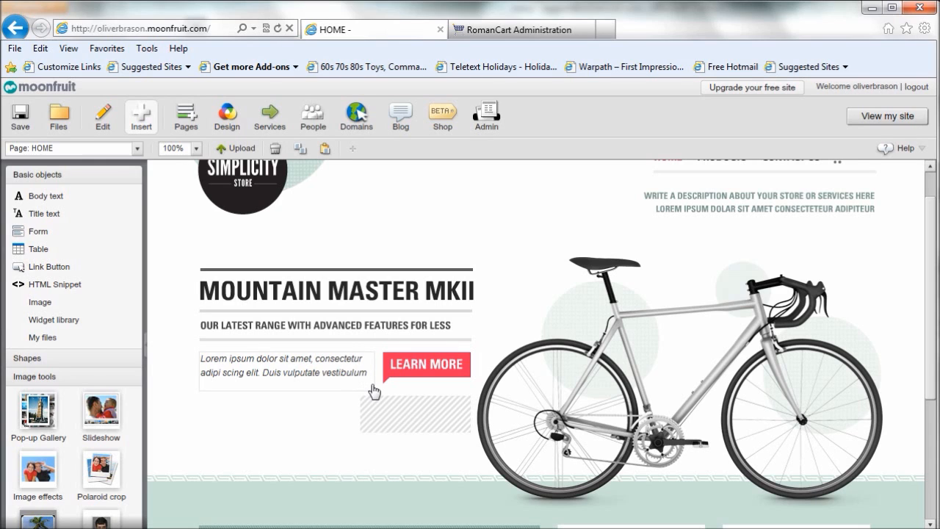
pyautogui.scroll(2, 371, 384)
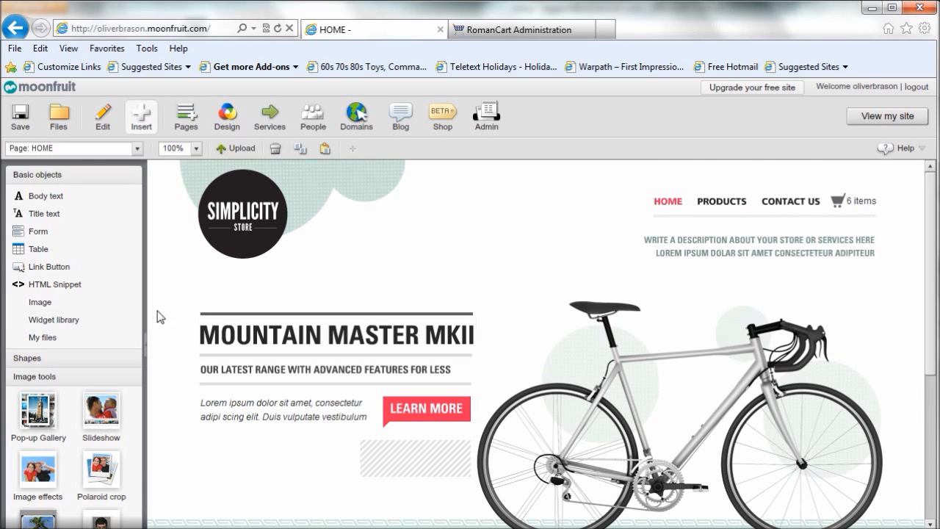
pyautogui.click(56, 287)
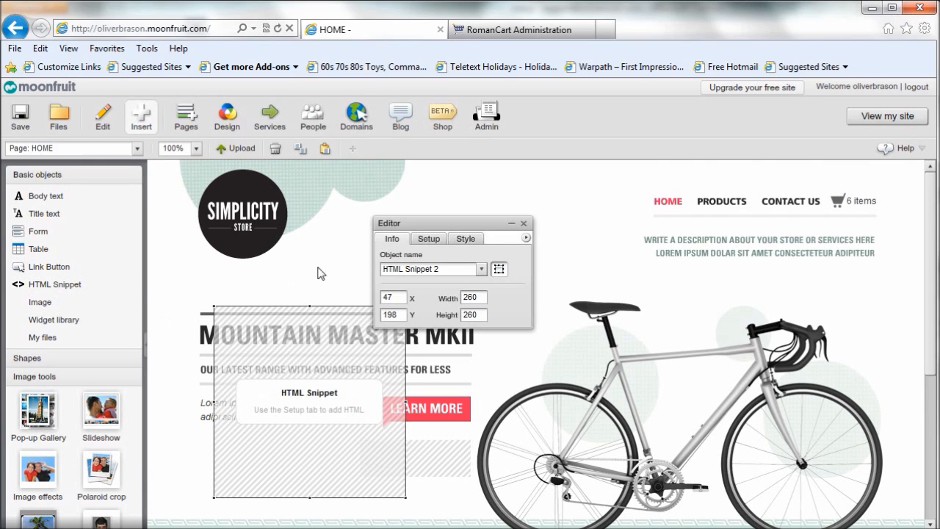
pyautogui.moveTo(425, 222); pyautogui.dragTo(657, 349)
pyautogui.moveTo(335, 367); pyautogui.dragTo(551, 235)
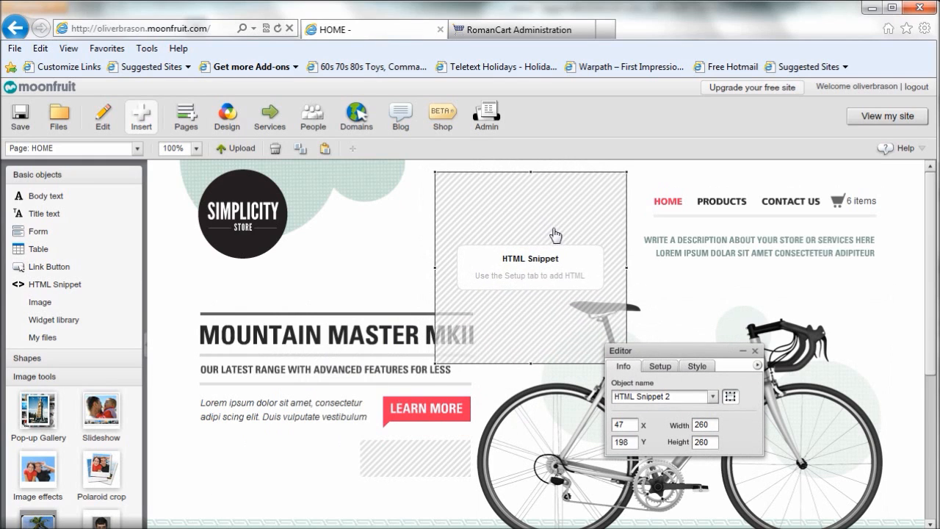
pyautogui.moveTo(533, 365); pyautogui.dragTo(535, 245)
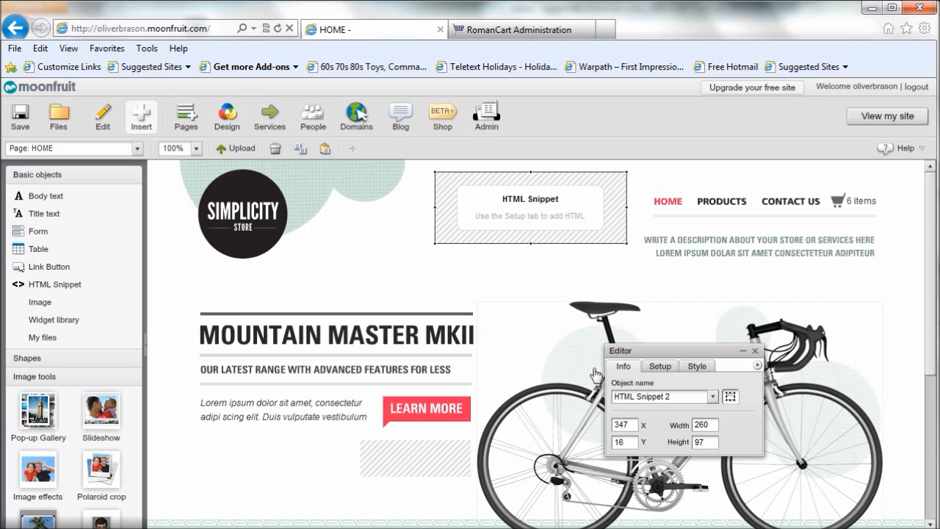
# Step: Open the HTML setup of the new header snippet and select the Quantity and Total script lines in Notepad for copying
pyautogui.click(657, 366)
pyautogui.moveTo(657, 351); pyautogui.dragTo(270, 180)
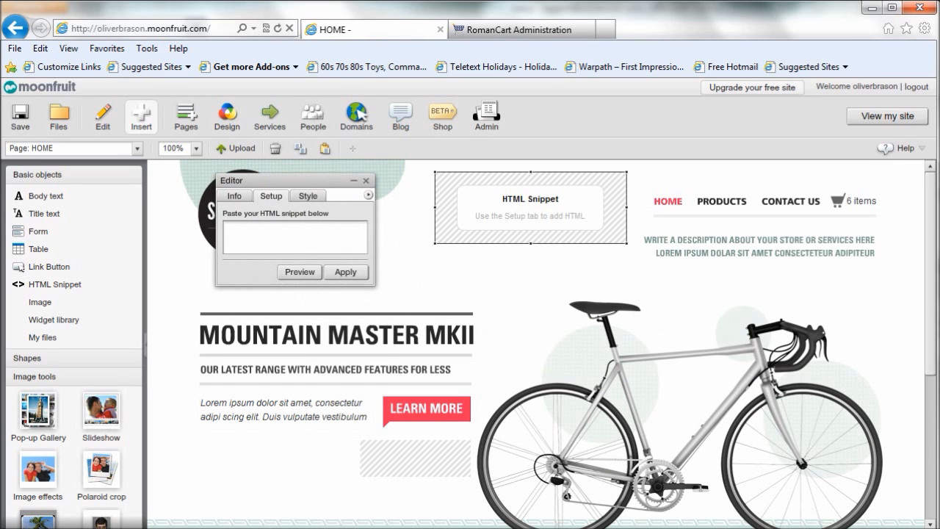
pyautogui.click(299, 528)
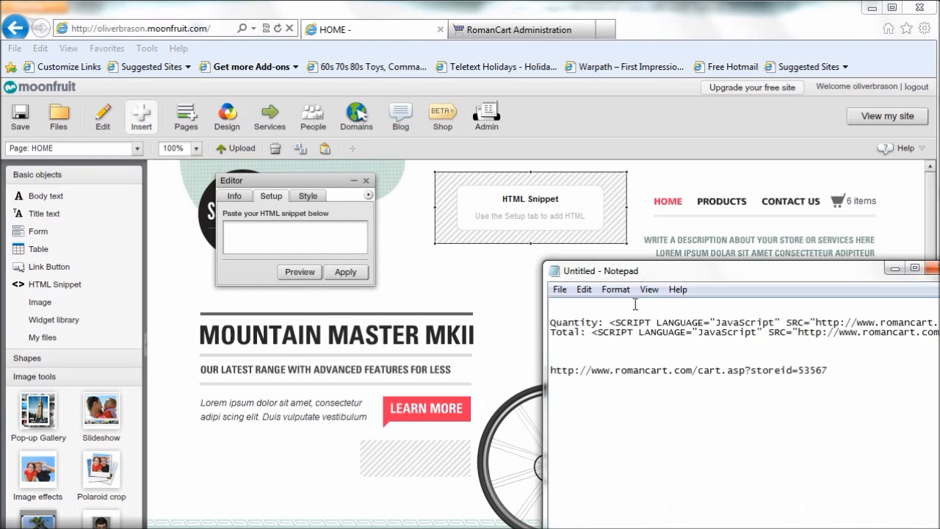
pyautogui.moveTo(681, 273); pyautogui.dragTo(571, 191)
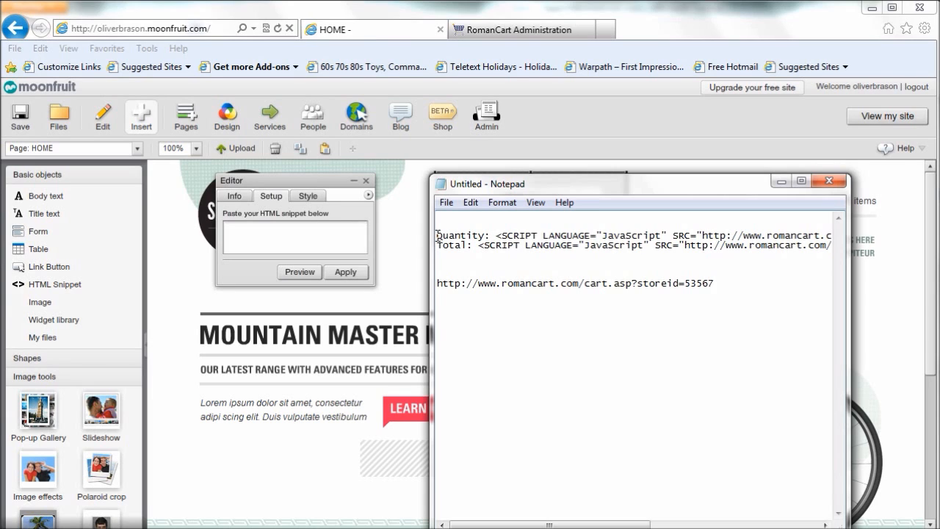
pyautogui.moveTo(438, 236); pyautogui.dragTo(906, 259)
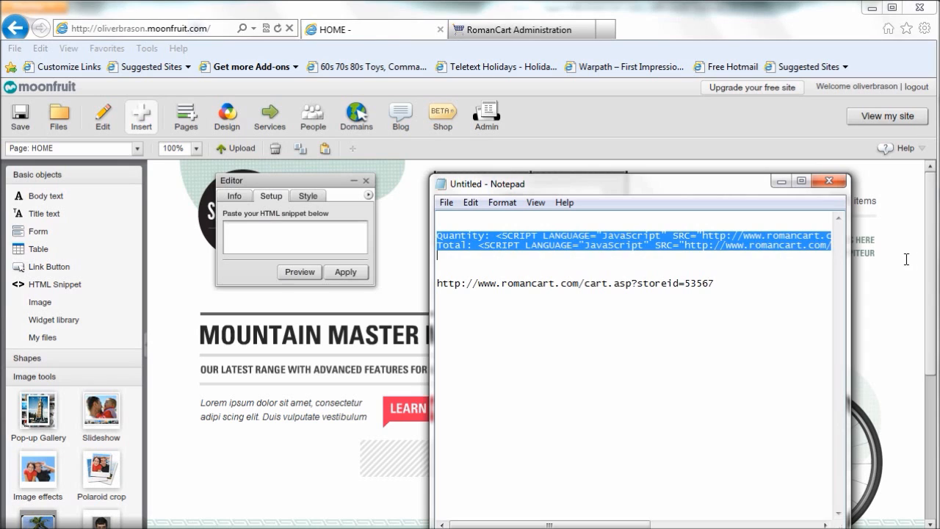
pyautogui.moveTo(584, 525); pyautogui.dragTo(804, 525)
pyautogui.click(747, 270)
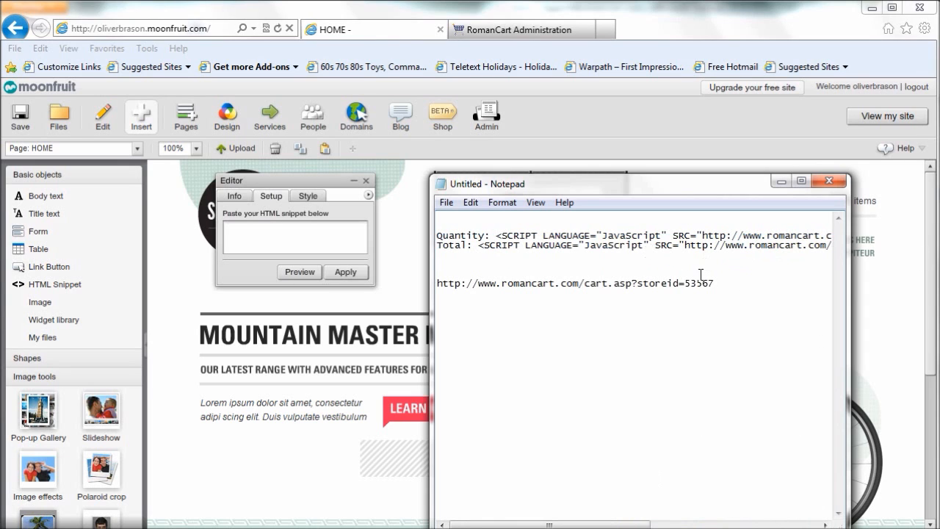
pyautogui.moveTo(439, 234); pyautogui.dragTo(934, 262)
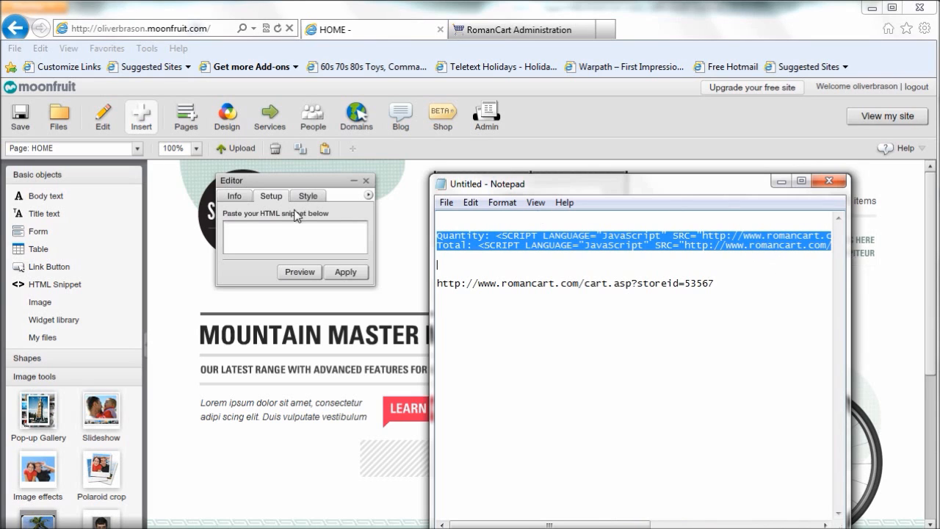
# Step: Paste the Quantity and Total code into the header snippet, apply it and close the object editor
pyautogui.rightClick(255, 231)
pyautogui.click(290, 272)
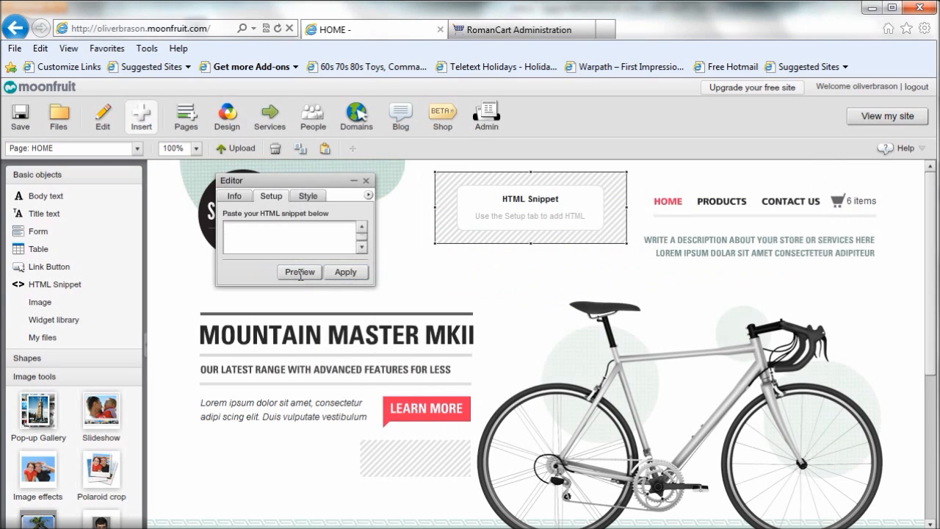
pyautogui.click(346, 273)
pyautogui.click(532, 266)
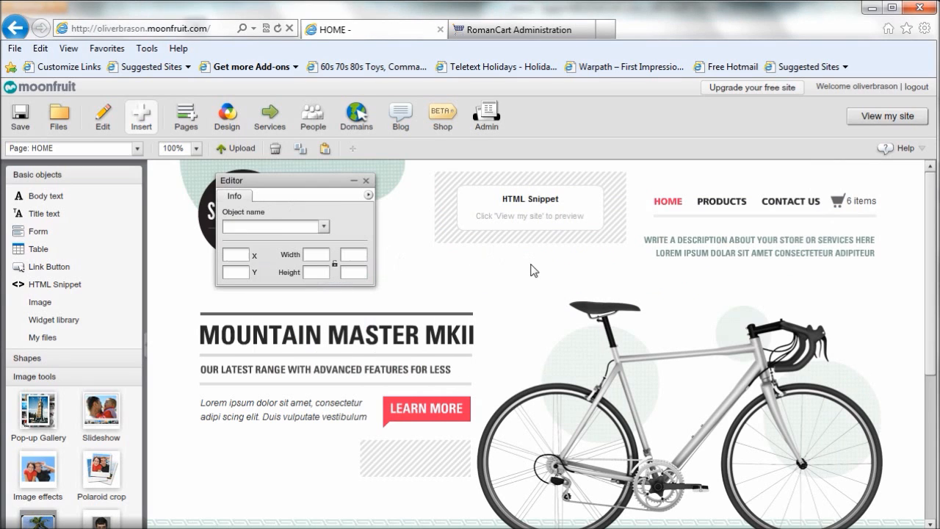
pyautogui.click(366, 181)
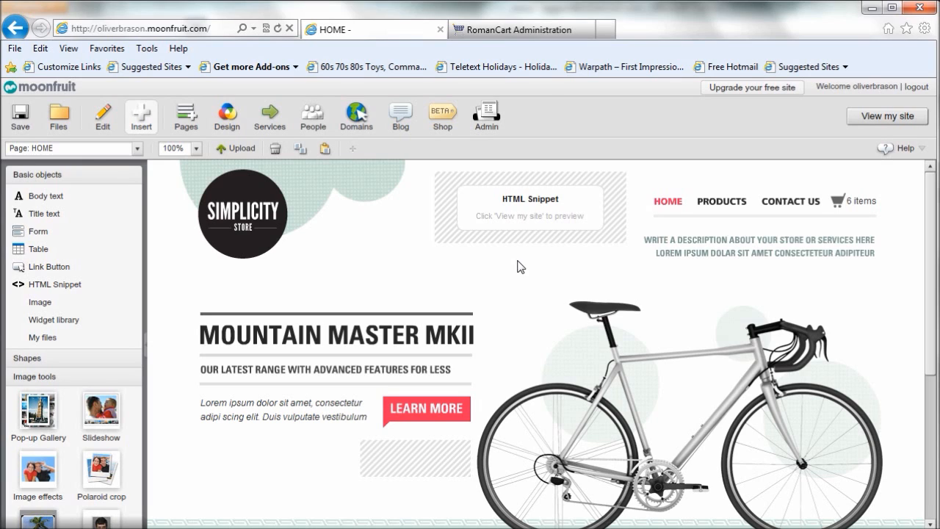
pyautogui.click(56, 275)
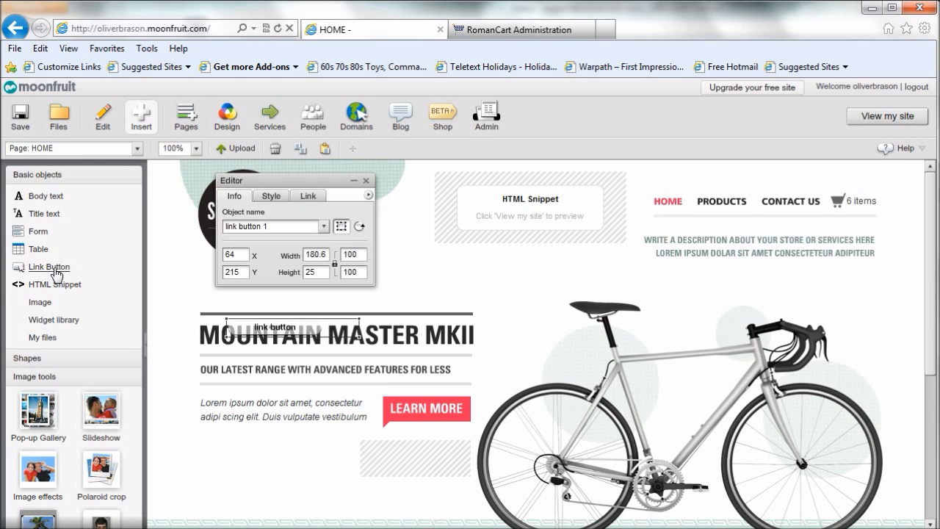
pyautogui.moveTo(261, 182); pyautogui.dragTo(365, 289)
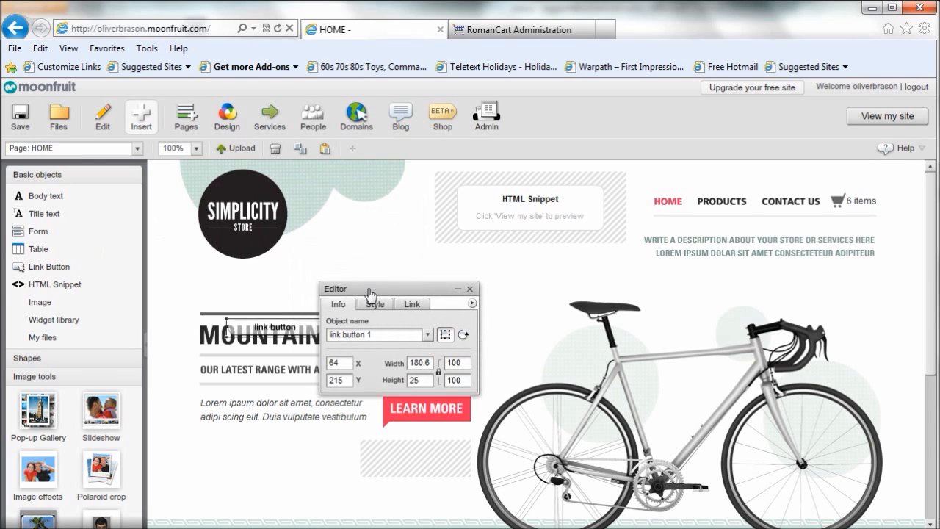
pyautogui.click(412, 306)
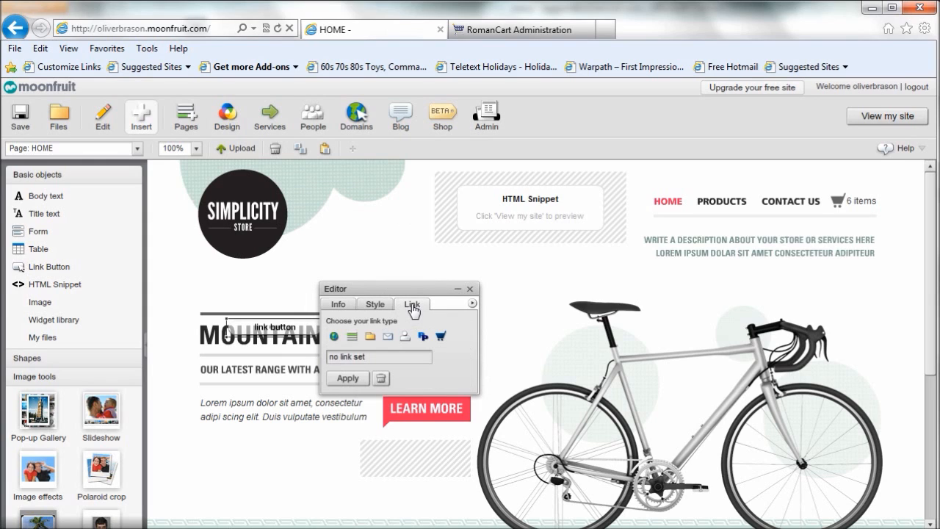
pyautogui.click(334, 337)
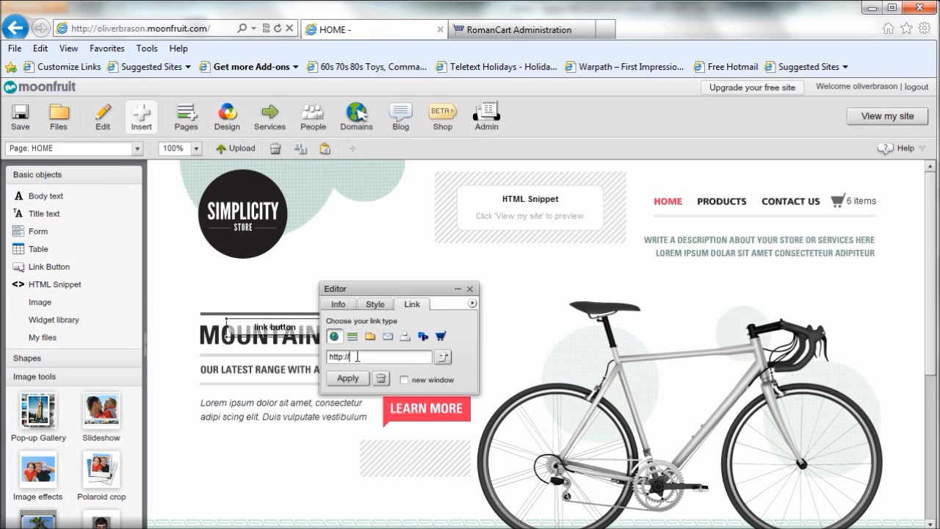
pyautogui.moveTo(355, 357); pyautogui.dragTo(328, 357)
pyautogui.press('BackSpace')
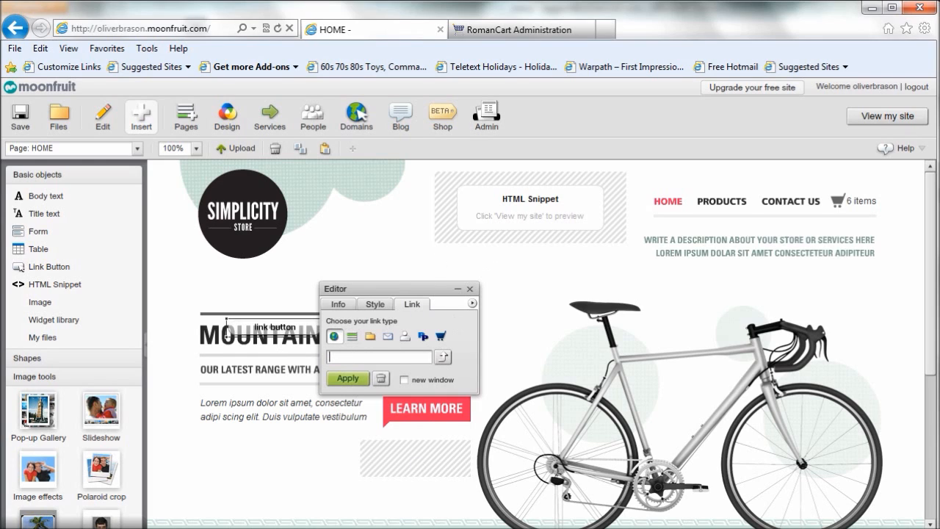
# Step: Switch to Notepad and copy the RomanCart cart.asp basket URL
pyautogui.hotkey('alt', 'Tab')
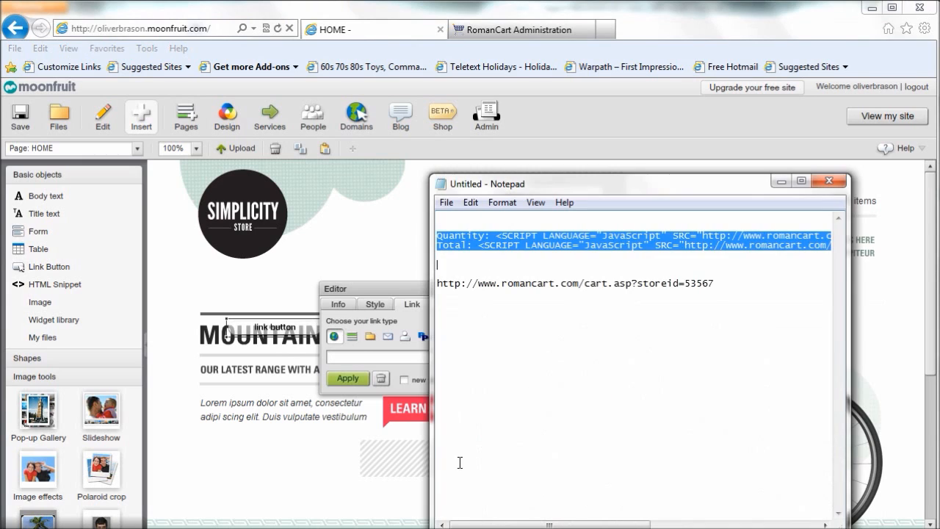
pyautogui.click(493, 352)
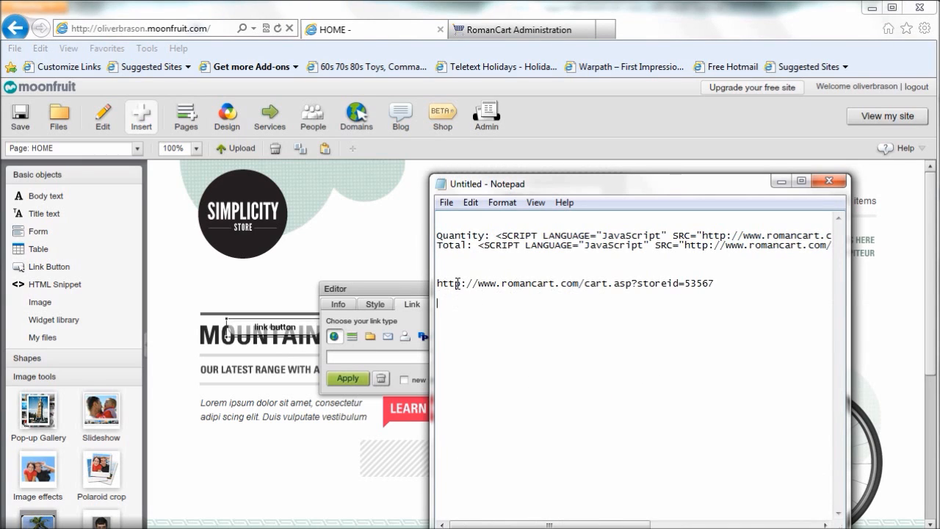
pyautogui.moveTo(439, 283); pyautogui.dragTo(720, 284)
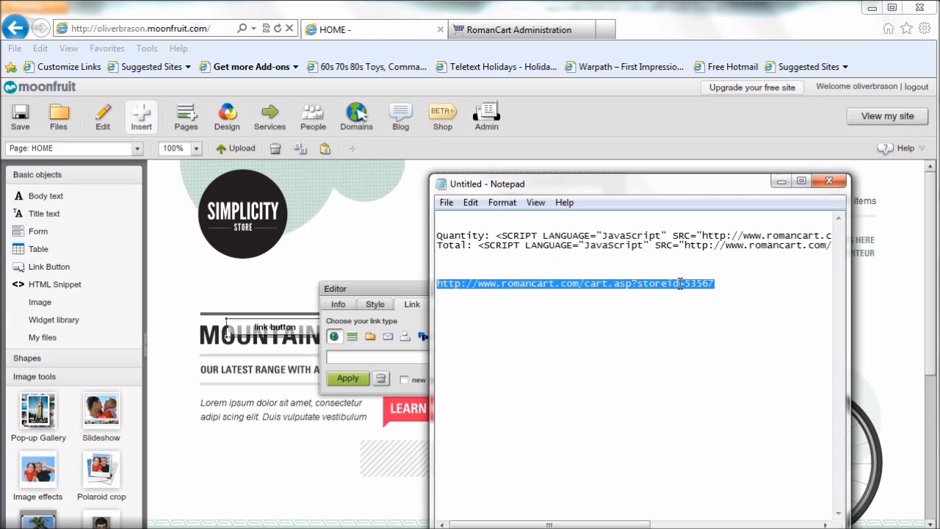
pyautogui.rightClick(707, 286)
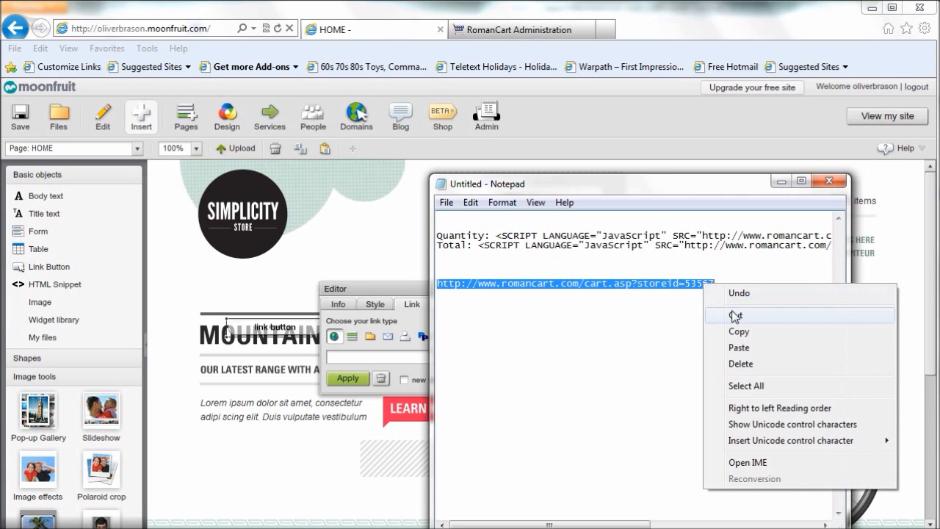
pyautogui.click(746, 329)
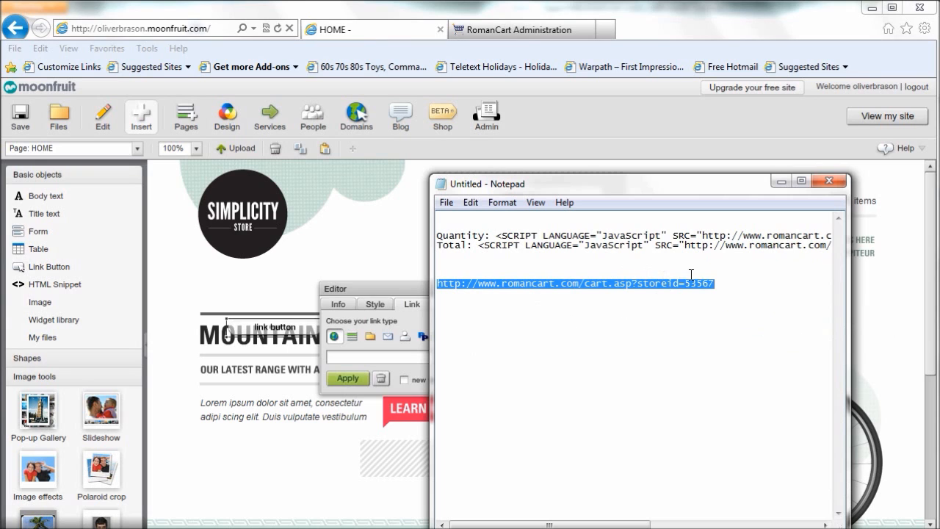
# Step: Paste the basket URL as the link button's web address, apply it and close the object editor
pyautogui.click(404, 357)
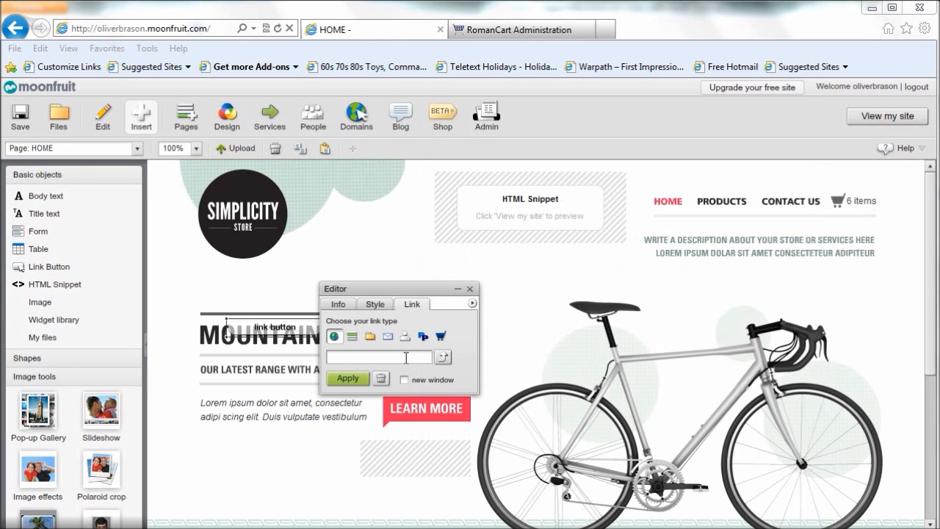
pyautogui.rightClick(378, 355)
pyautogui.click(411, 399)
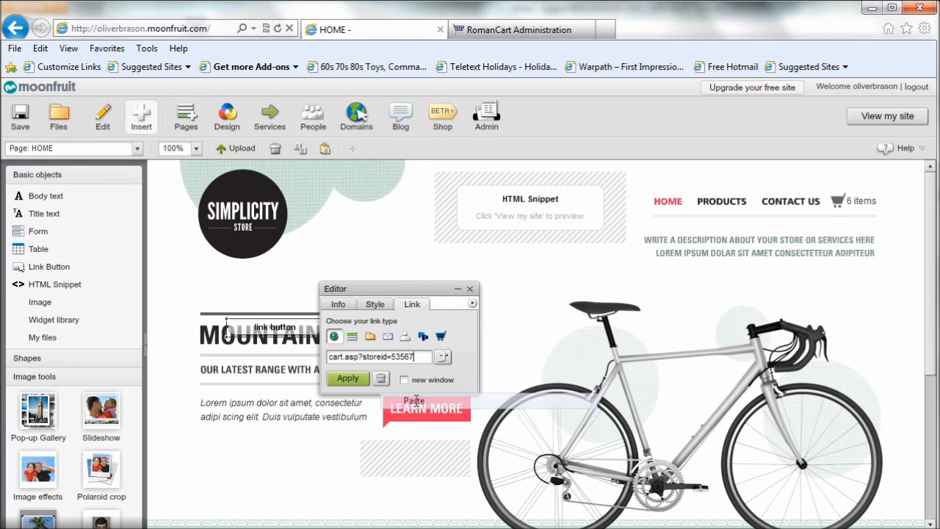
pyautogui.click(368, 390)
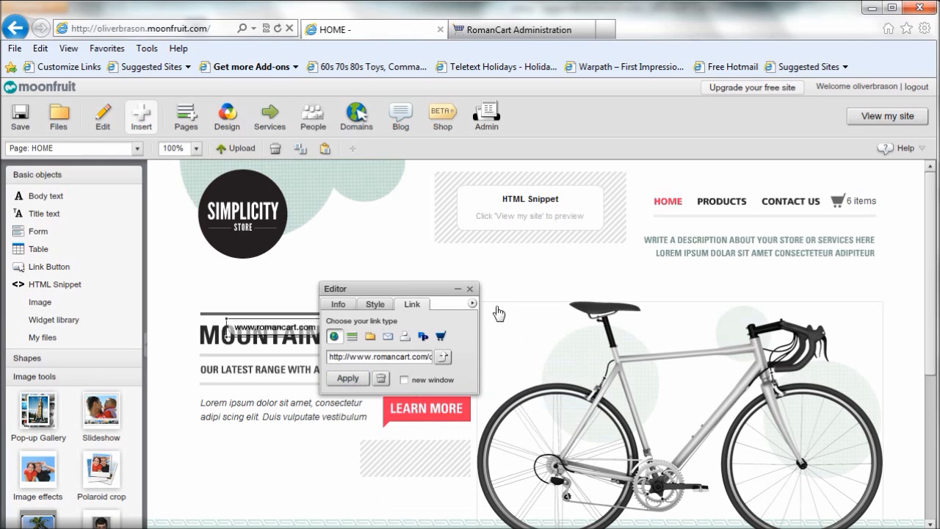
pyautogui.click(470, 291)
# Step: Move the link button directly below the header HTML snippet, to X 400, Y 122
pyautogui.moveTo(279, 334); pyautogui.dragTo(530, 263)
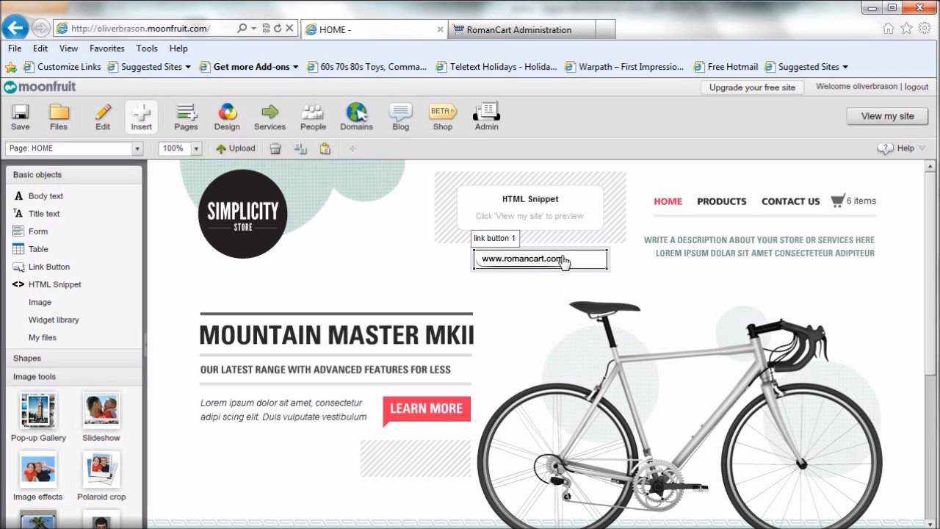
pyautogui.rightClick(559, 258)
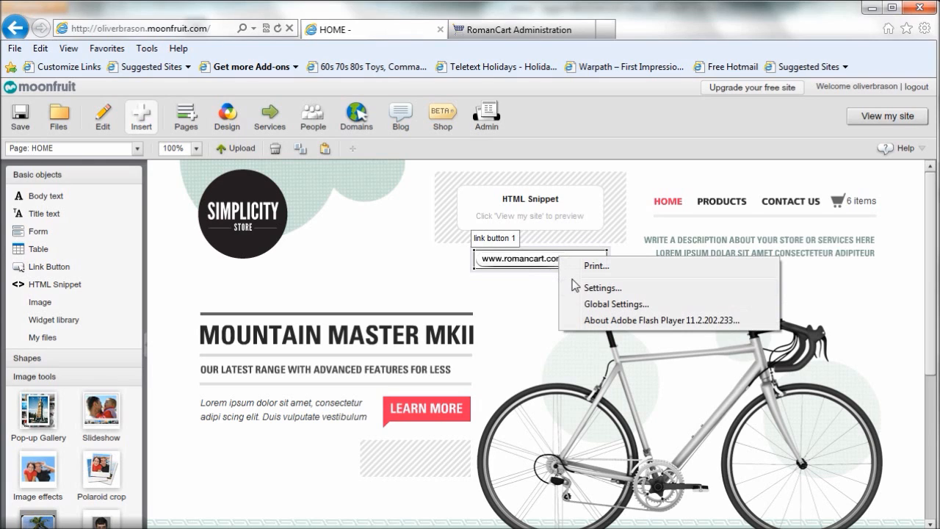
pyautogui.click(544, 299)
# Step: Replace the link button's text with "View Basket" and close the object editor
pyautogui.click(552, 263)
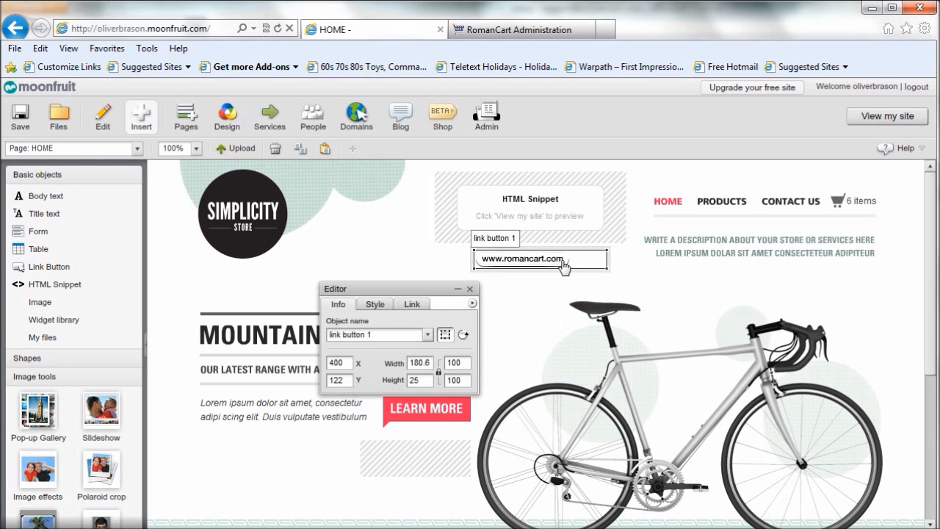
pyautogui.click(375, 305)
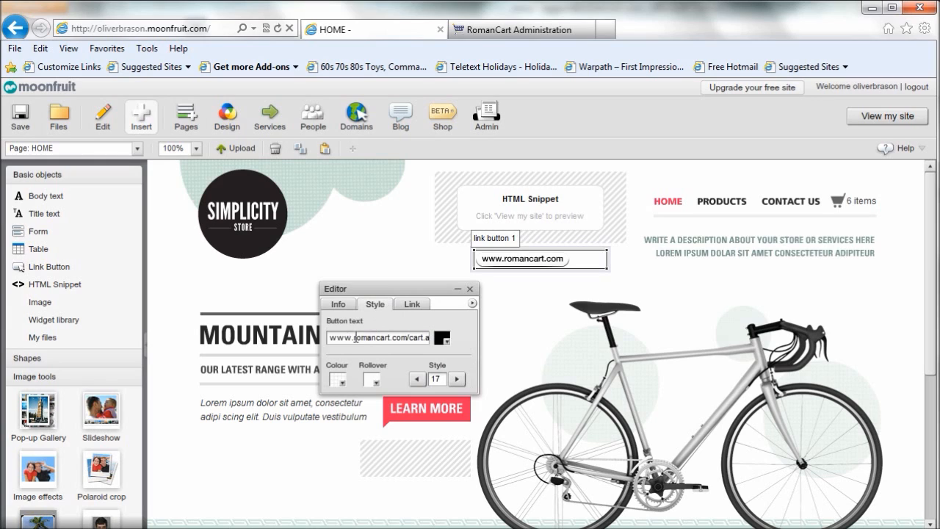
pyautogui.moveTo(330, 338); pyautogui.dragTo(491, 343)
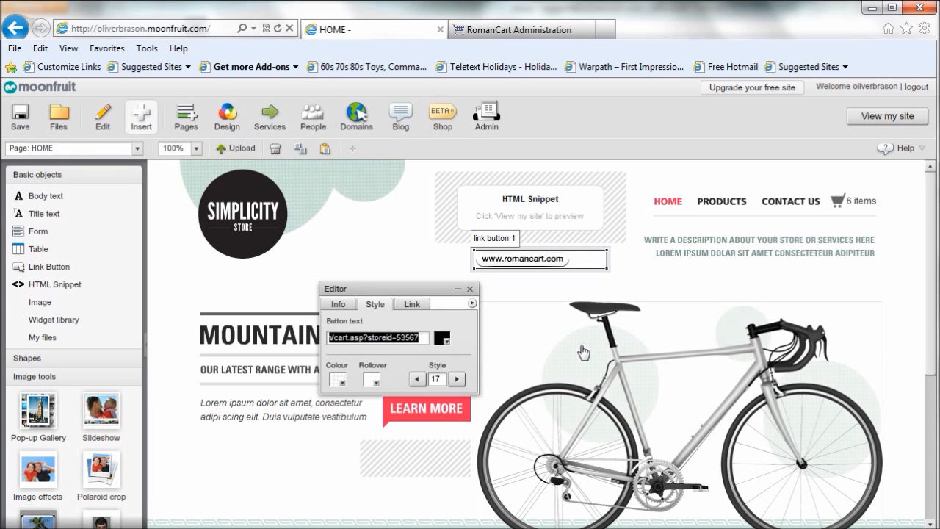
pyautogui.press('Delete')
pyautogui.write('View ')
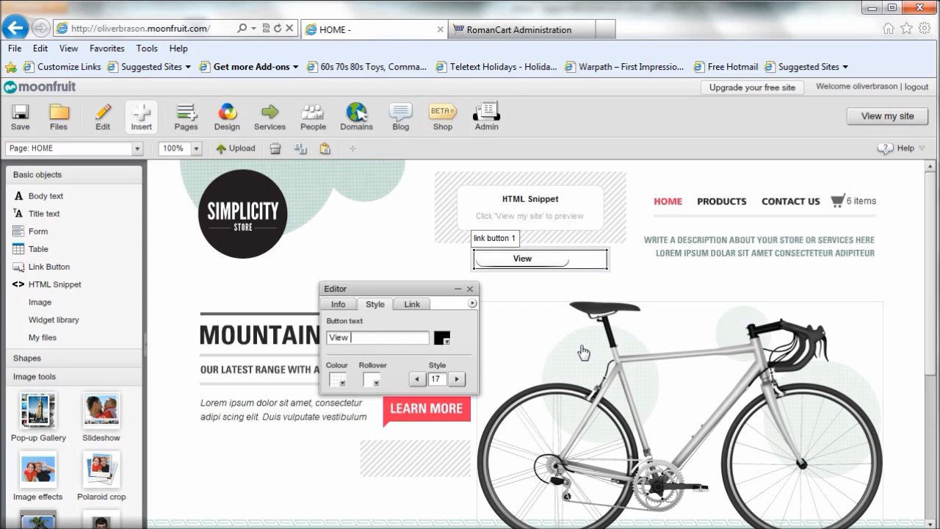
pyautogui.write('Basket')
pyautogui.click(505, 349)
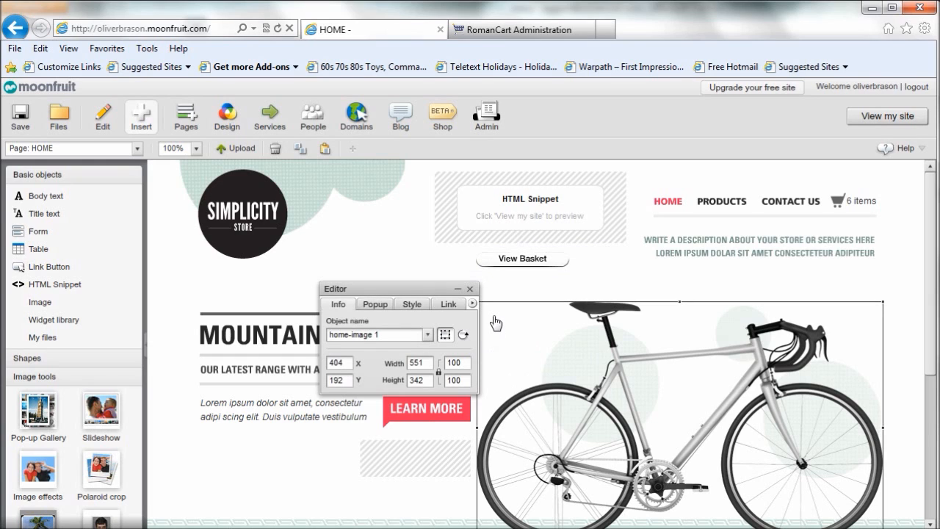
pyautogui.click(375, 304)
pyautogui.click(412, 304)
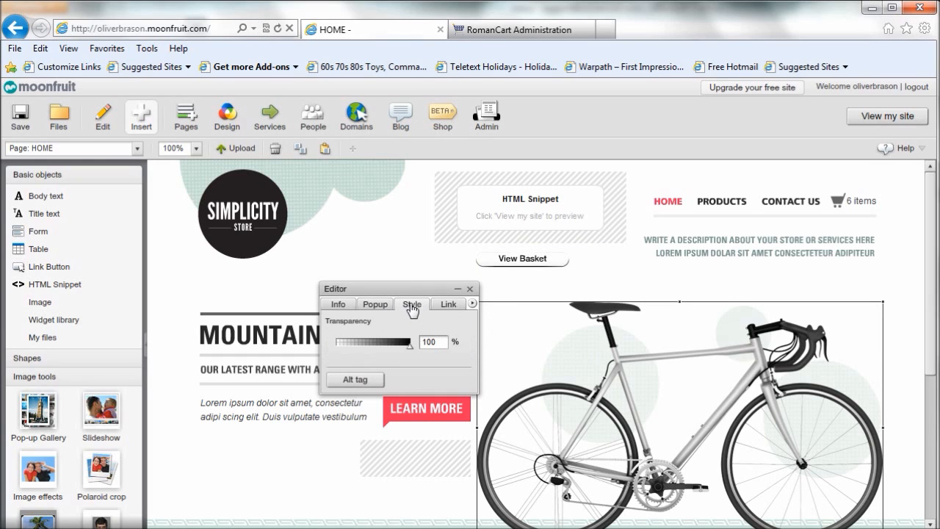
pyautogui.click(470, 289)
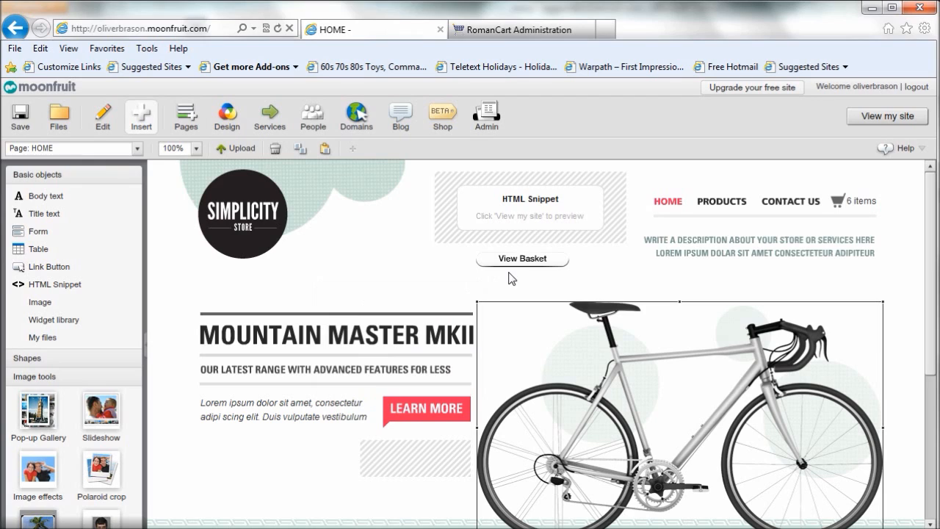
# Step: Save the site and test it in Firefox by reloading the page, adding the product to the basket and viewing the basket
pyautogui.click(20, 118)
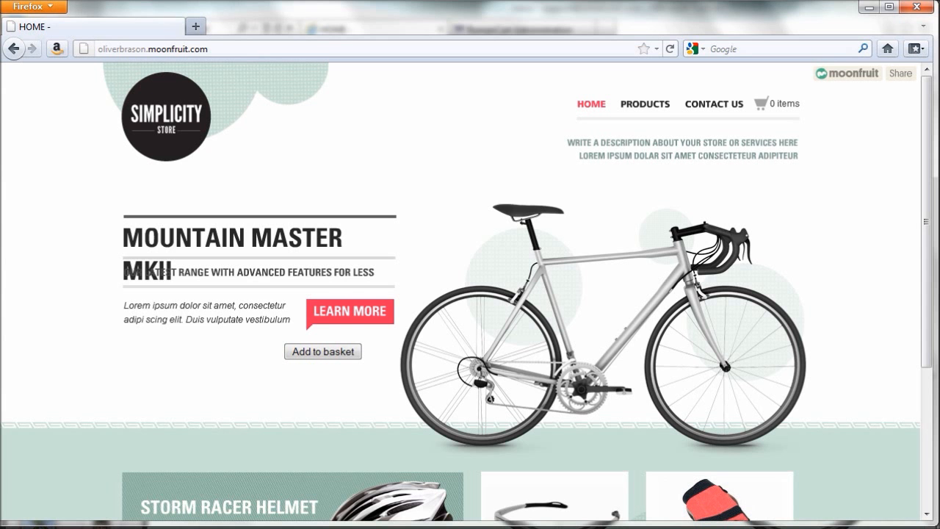
pyautogui.press('F5')
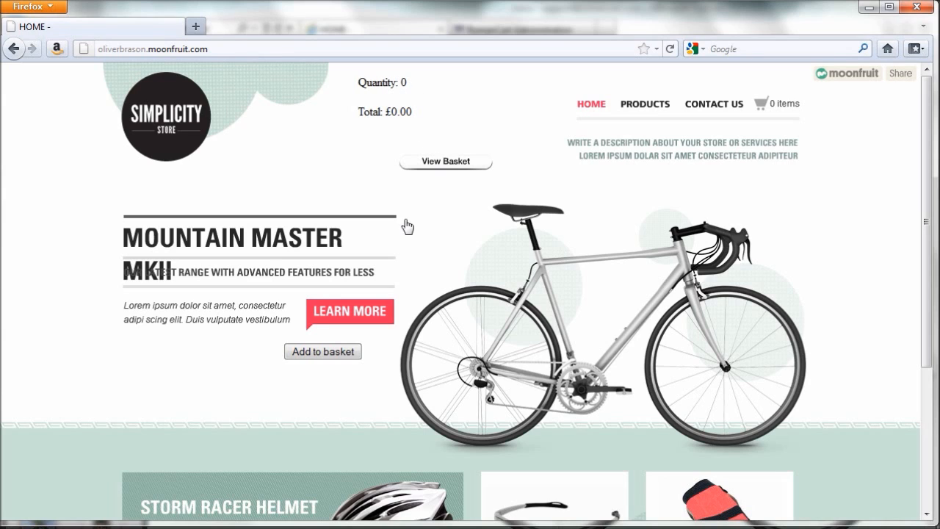
pyautogui.click(328, 352)
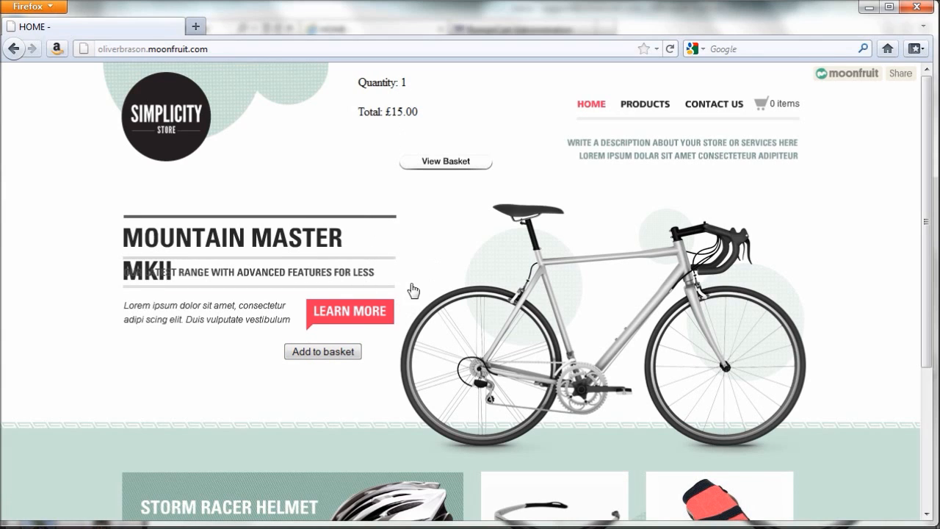
pyautogui.click(455, 168)
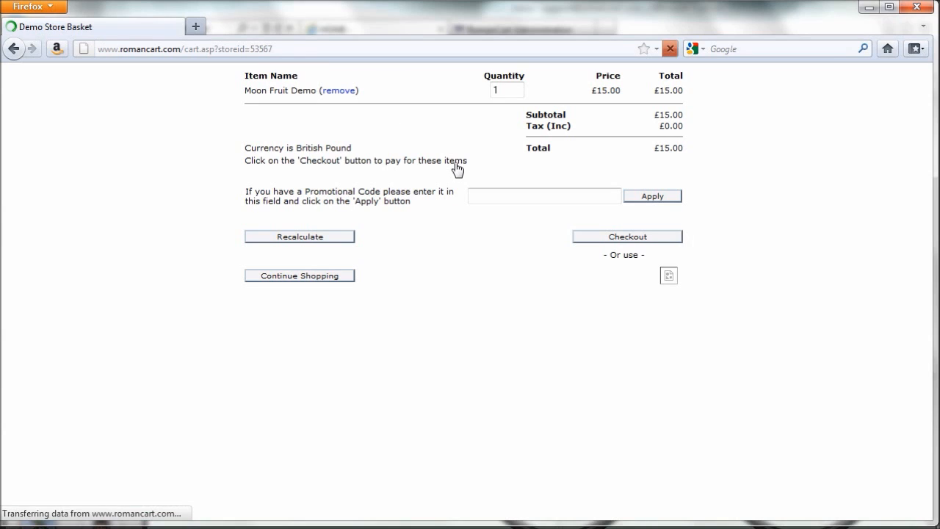